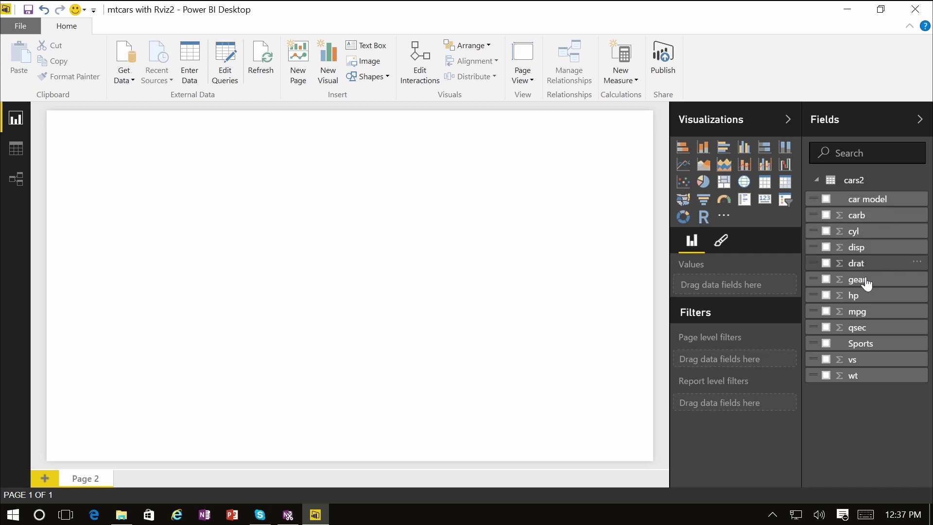
Add a table visual showing car model, carb, cyl, disp and drat.
click(765, 183)
click(827, 198)
click(827, 215)
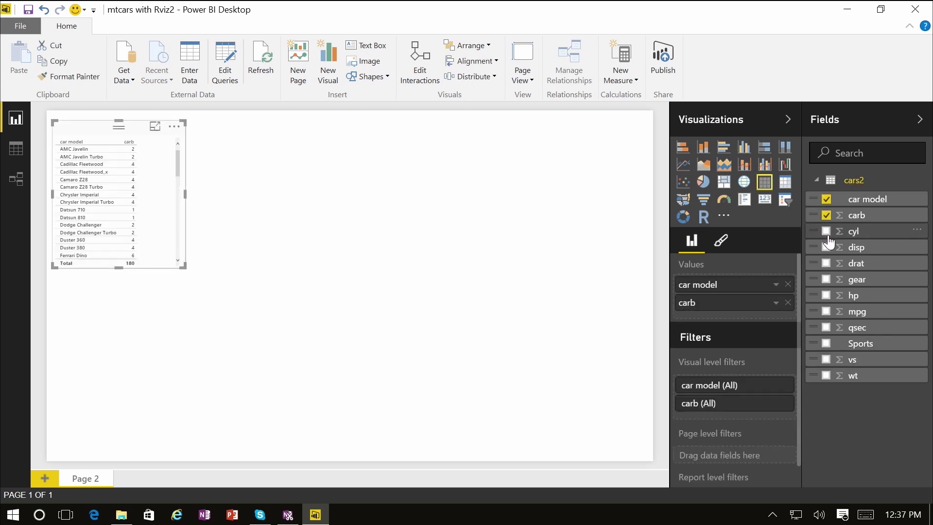
click(827, 231)
click(826, 247)
click(826, 263)
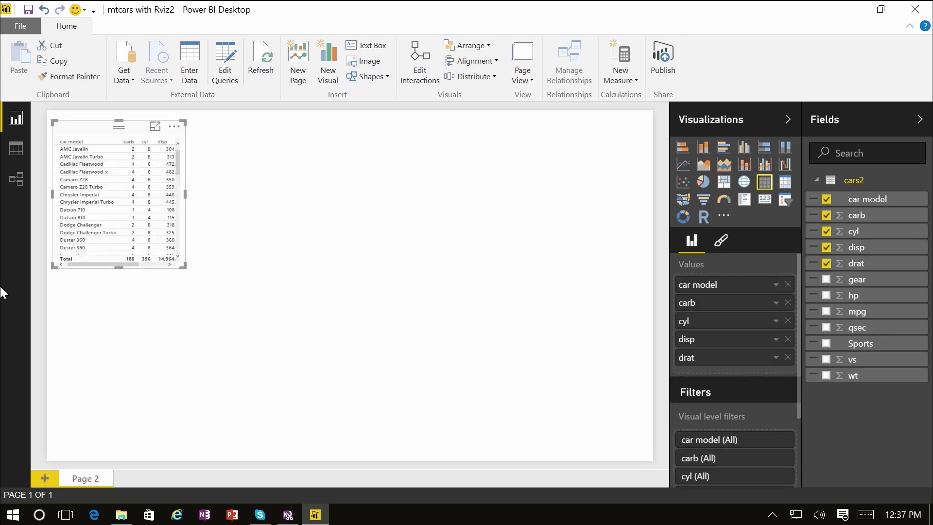
Enlarge the table, then add an empty R script visual to the page.
drag(184, 267, 232, 346)
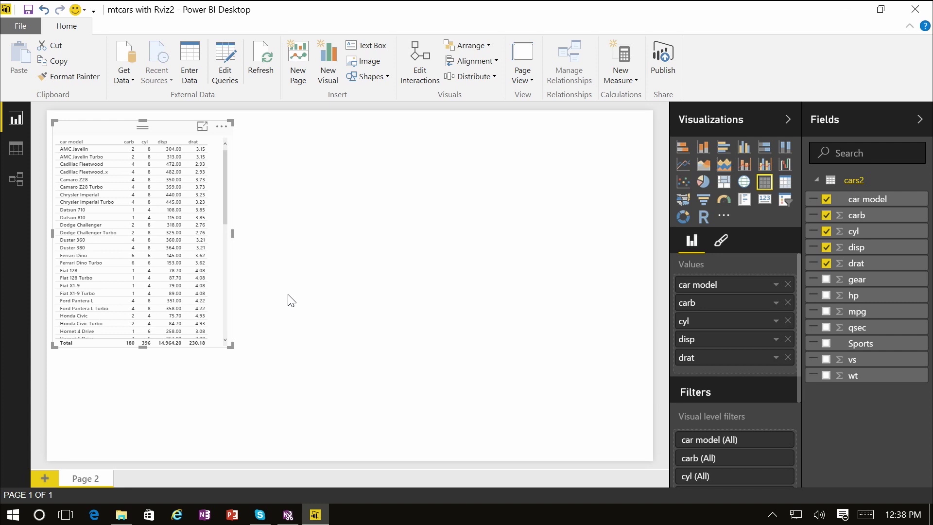
click(358, 268)
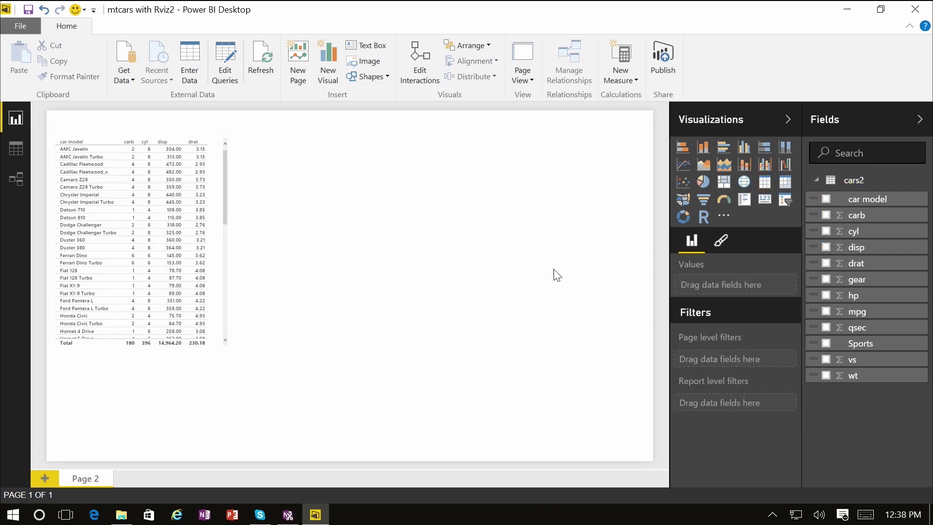
click(704, 216)
Move the R visual placeholder to the upper centre and expand its script editor.
drag(118, 354, 352, 150)
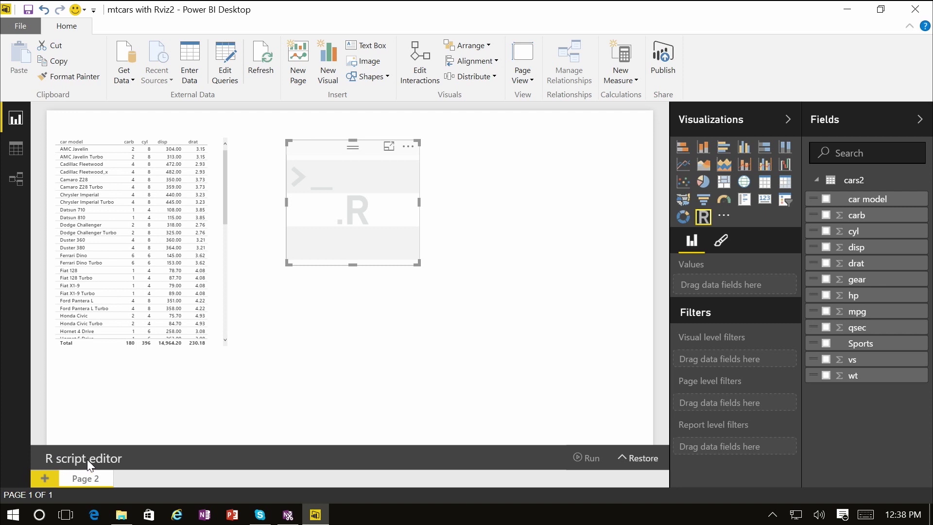
click(641, 459)
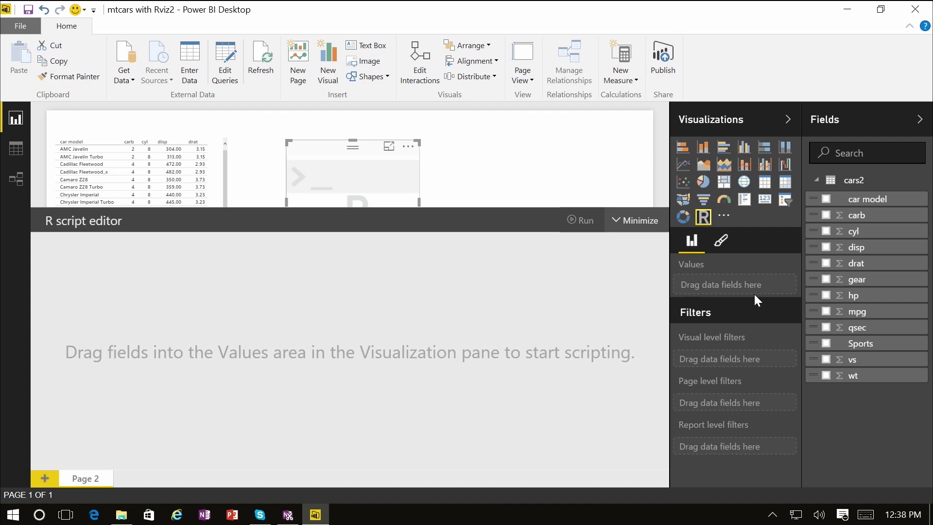
Check carb, cyl, disp, drat, gear, hp, mpg, qsec and vs as the R visual's values.
click(826, 215)
click(826, 231)
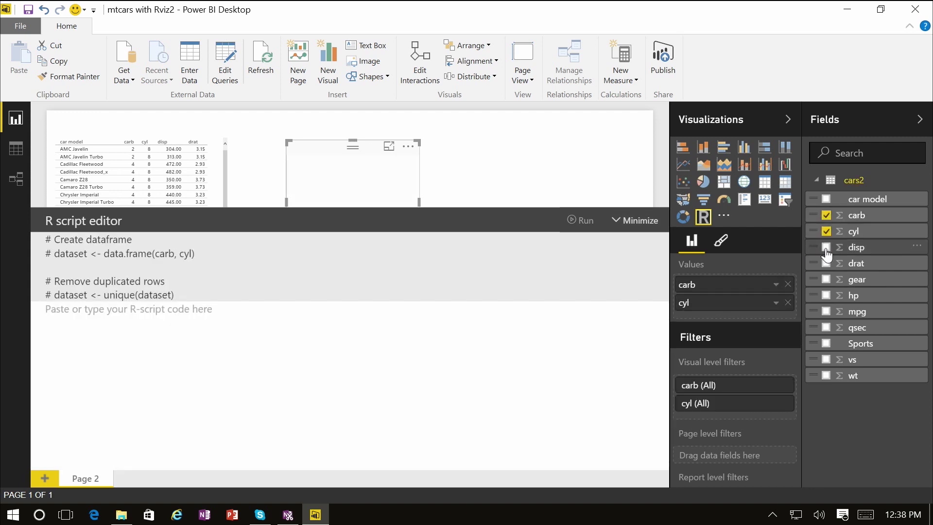
click(826, 247)
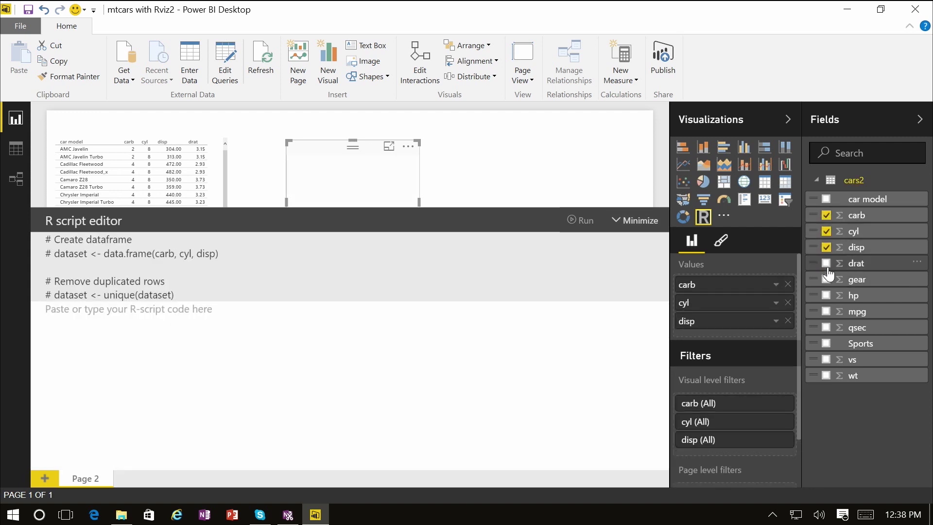
click(826, 263)
click(826, 279)
click(826, 295)
click(826, 311)
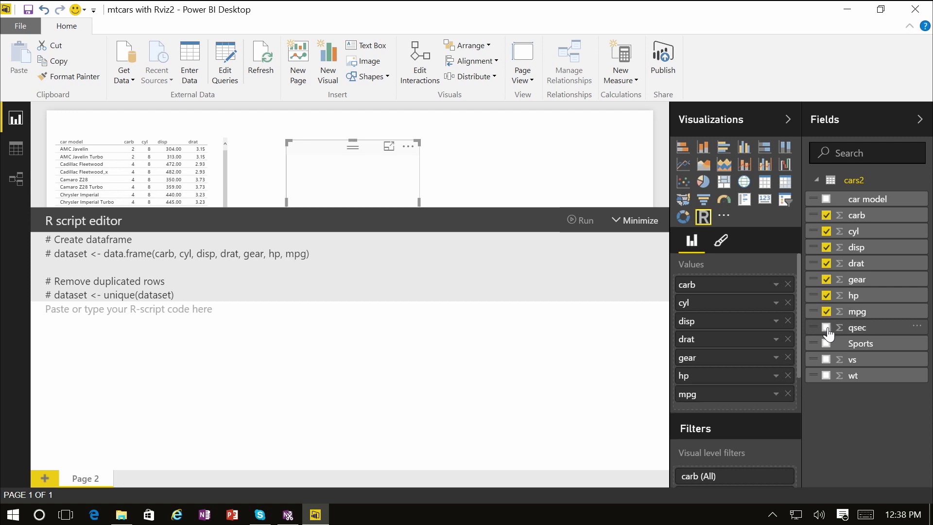
click(827, 327)
click(826, 359)
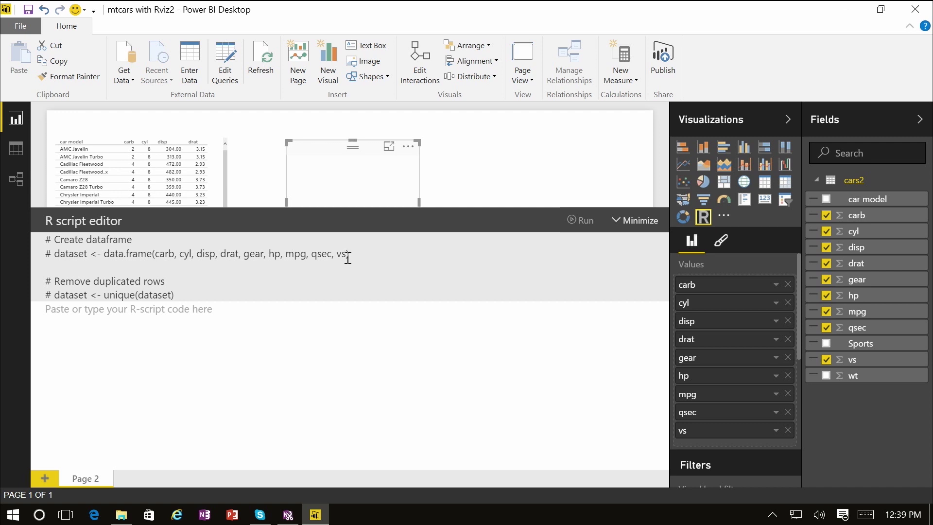
Paste the corrplot script that loads corrplot and plots cor(dataset), then run it.
click(170, 310)
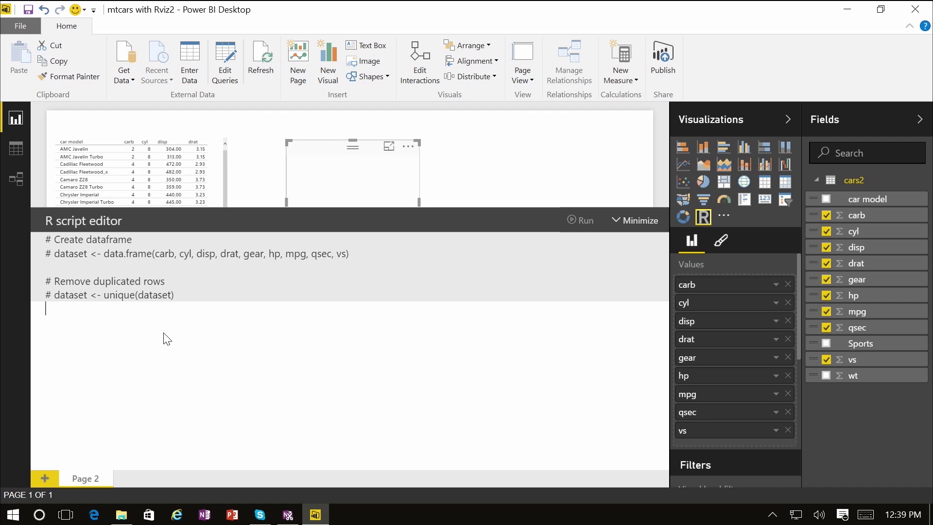
text(require("corrplot") library(corrplot)  M <- cor(dataset)  corrplot(M, method = "color",  tl.cex=0.6, tl.srt = 45, tl.col = "black") #corrplot(M, method = "circle", type = "upper",  tl.cex=0.6, tl.srt = 45, tl.col = "black") #corrplot(M, method = "circle", tl.cex=0.6, tl.srt = 45, tl.col = "black", type= "upper", order="hclust"))
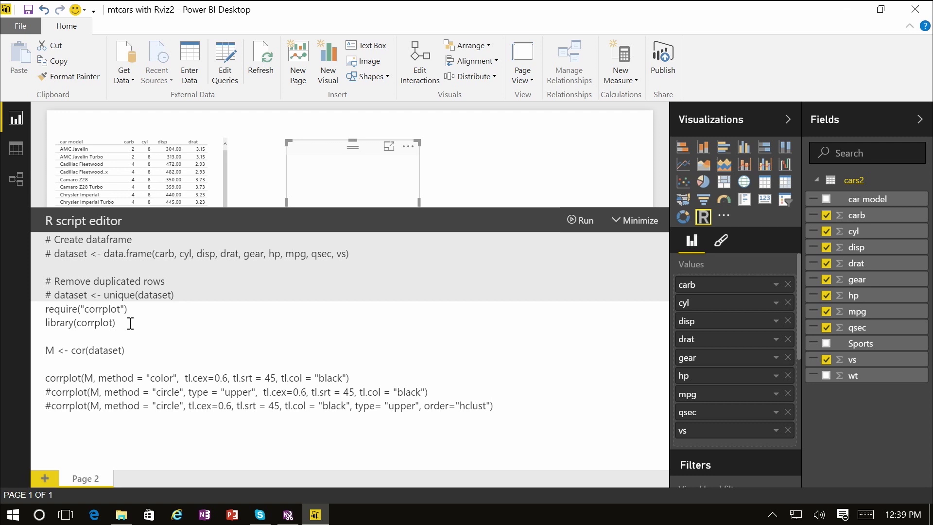
drag(130, 323, 41, 312)
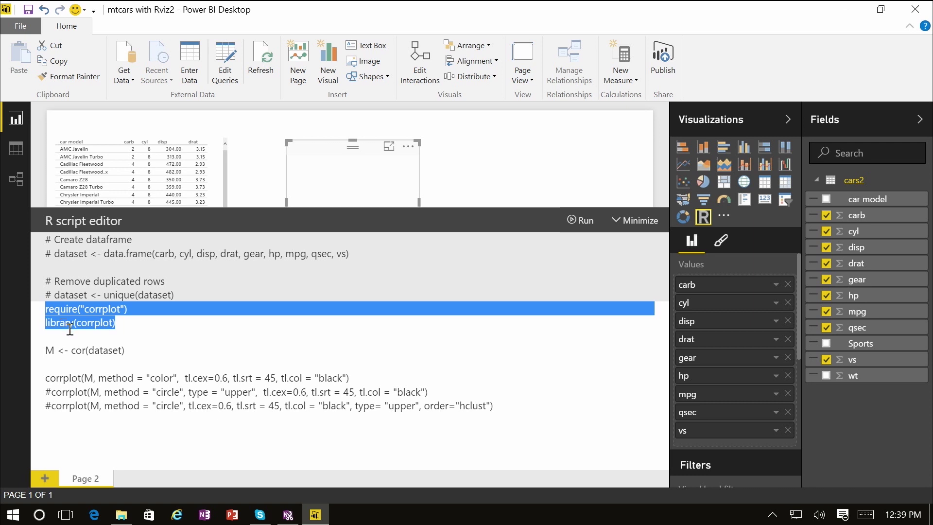
drag(126, 350, 44, 354)
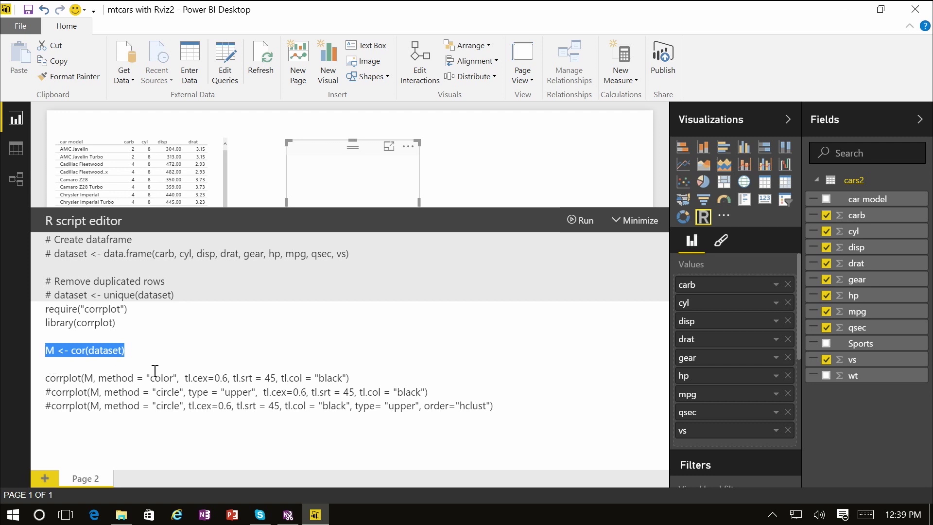
drag(43, 377, 374, 374)
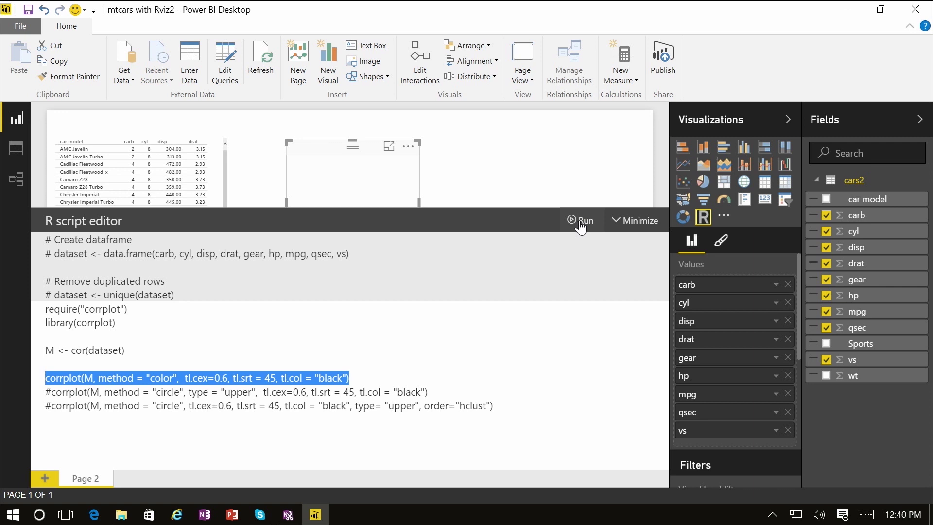
click(581, 222)
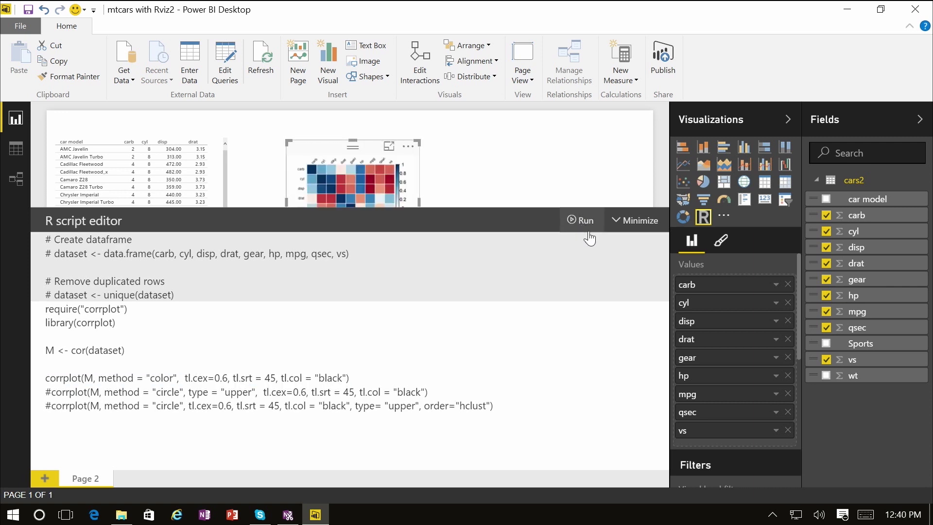
Collapse the script editor and enlarge the correlation matrix visual.
click(630, 221)
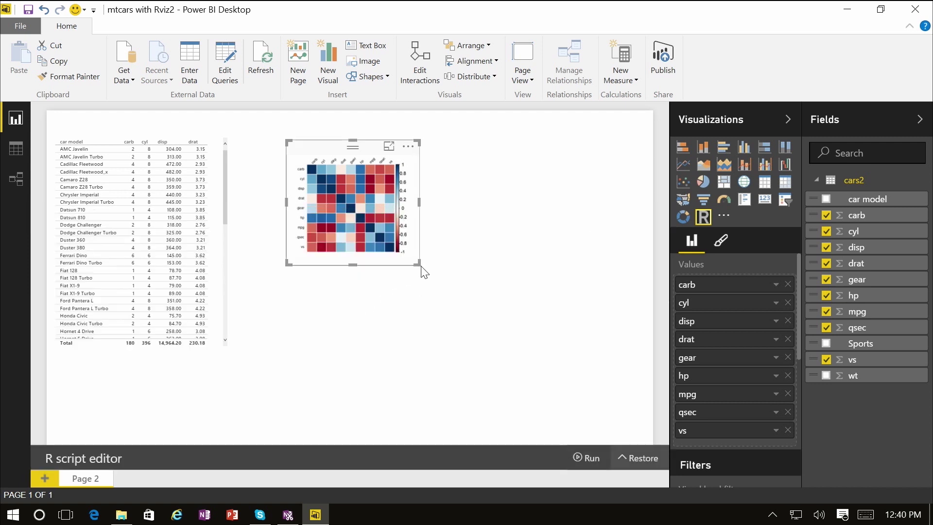
drag(418, 264, 581, 388)
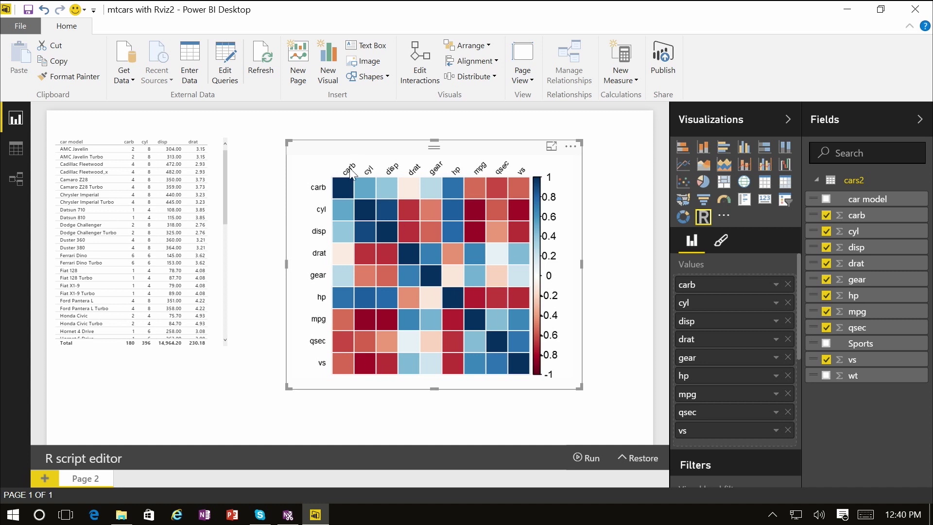
Switch the corrplot to the upper-triangle circle line, rerun it, and shrink the visual.
click(650, 461)
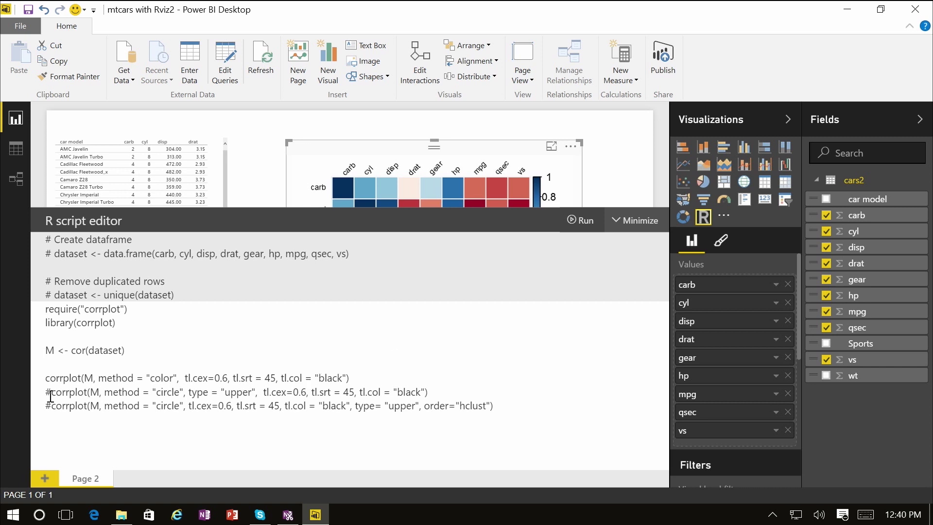
text(#)
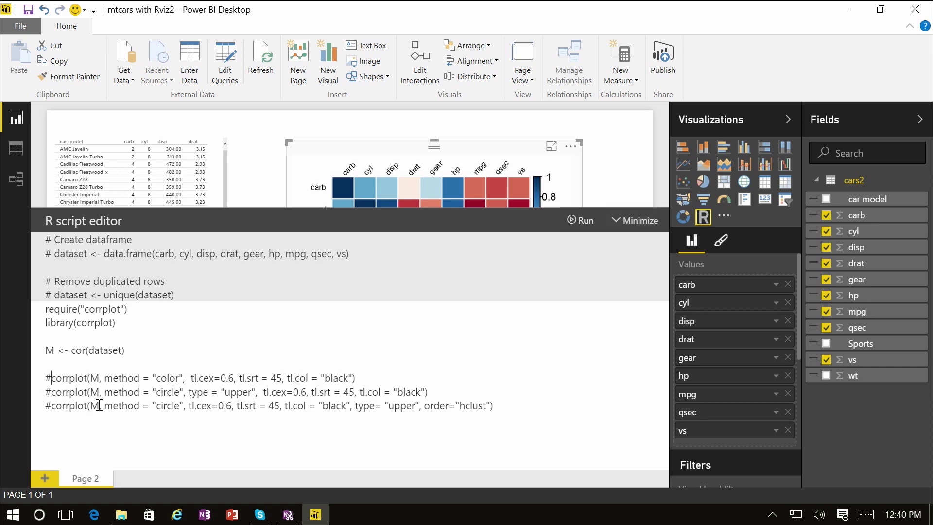
key(Down)
key(BackSpace)
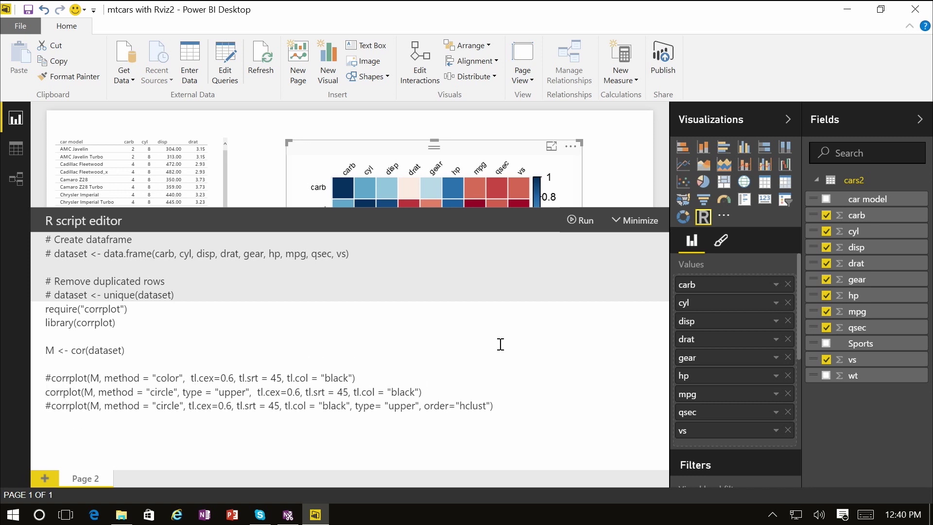
click(581, 221)
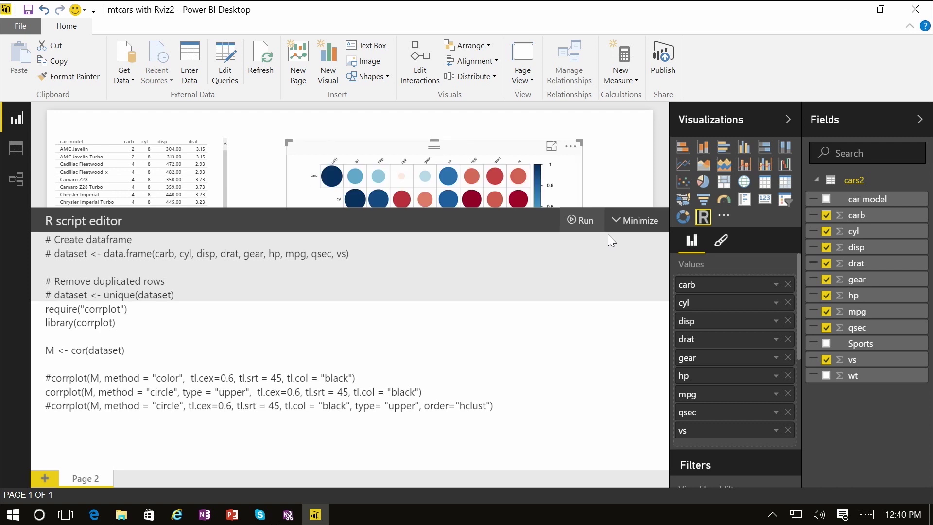
click(632, 221)
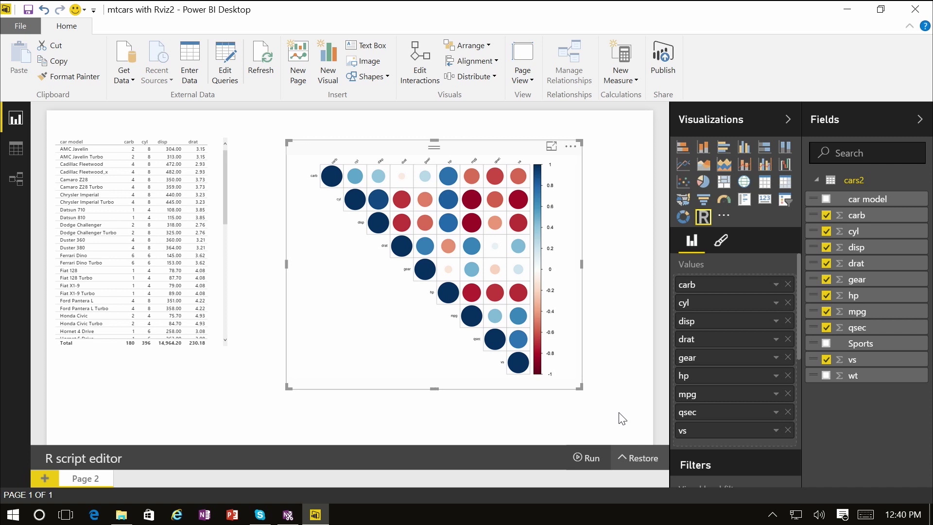
drag(579, 387, 495, 346)
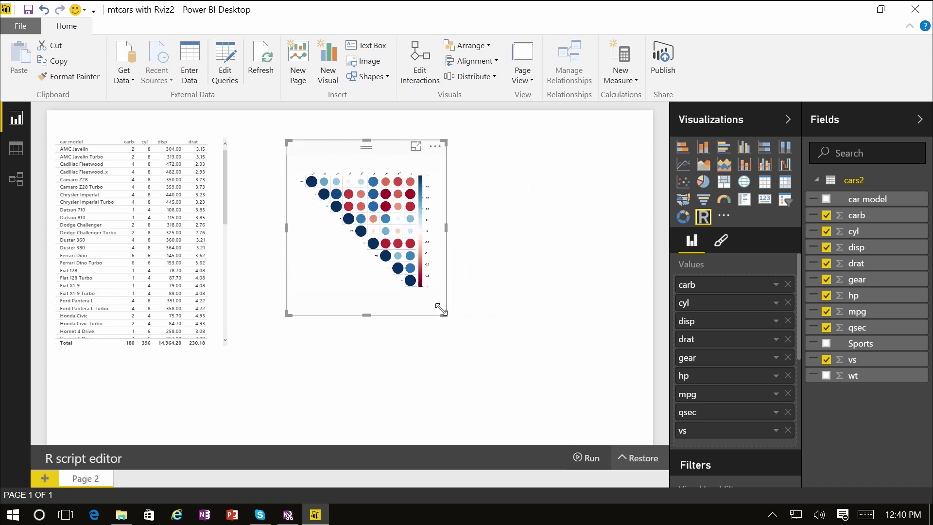
Add an enlarged donut chart of car model count by Sports, right of the correlation plot.
click(511, 296)
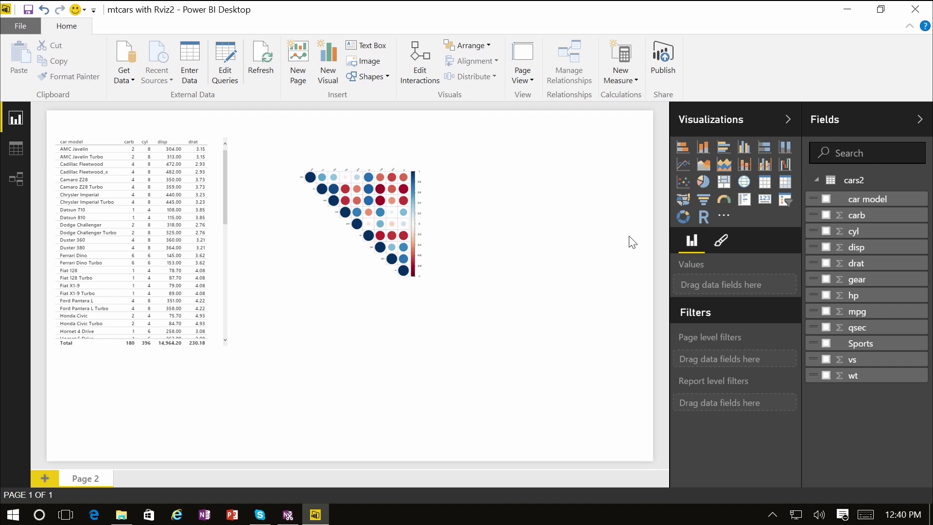
click(685, 219)
drag(88, 355, 503, 181)
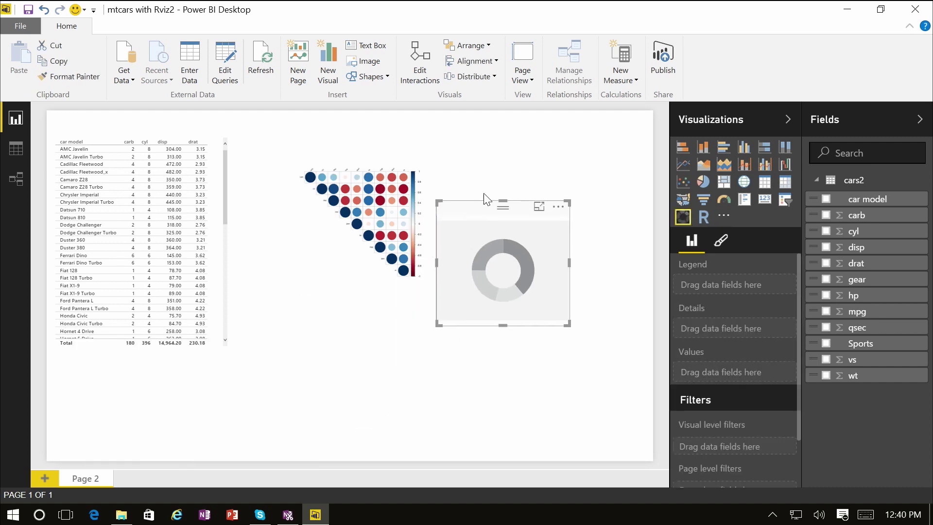
click(826, 344)
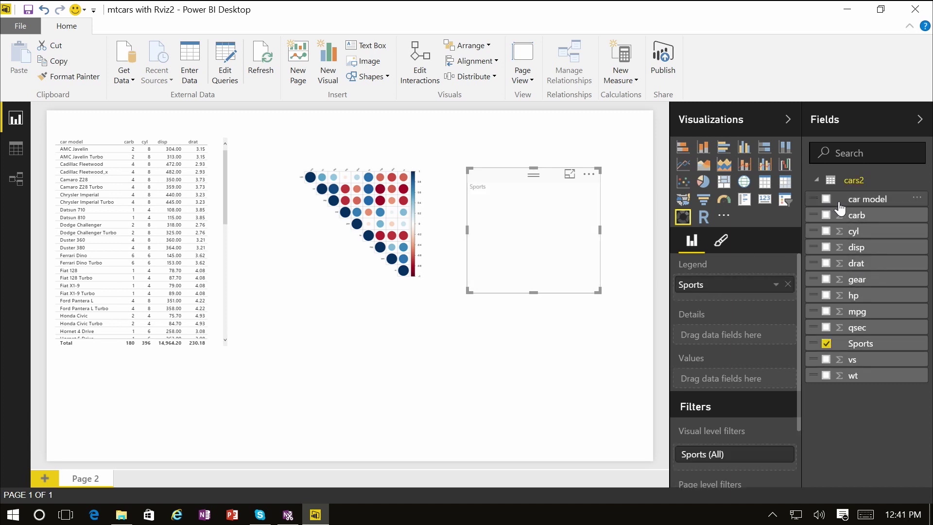
drag(849, 208, 761, 379)
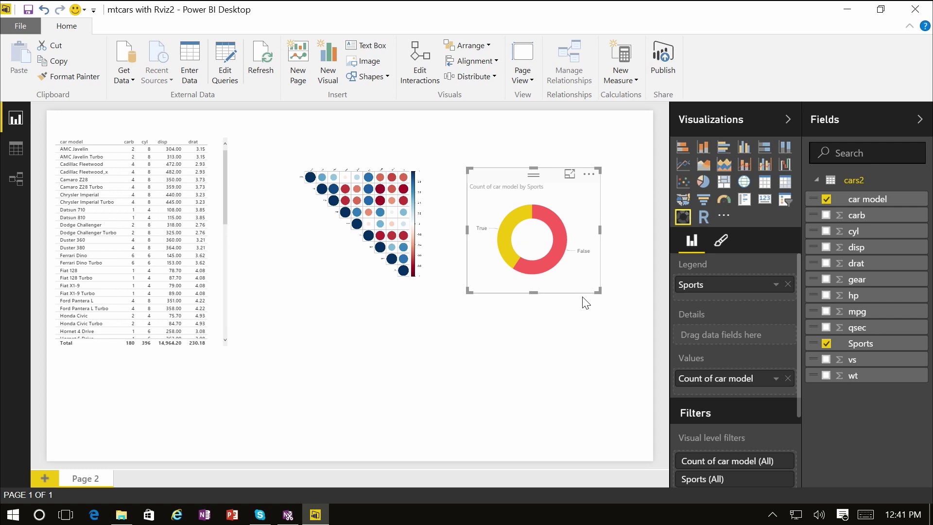
drag(599, 291, 641, 332)
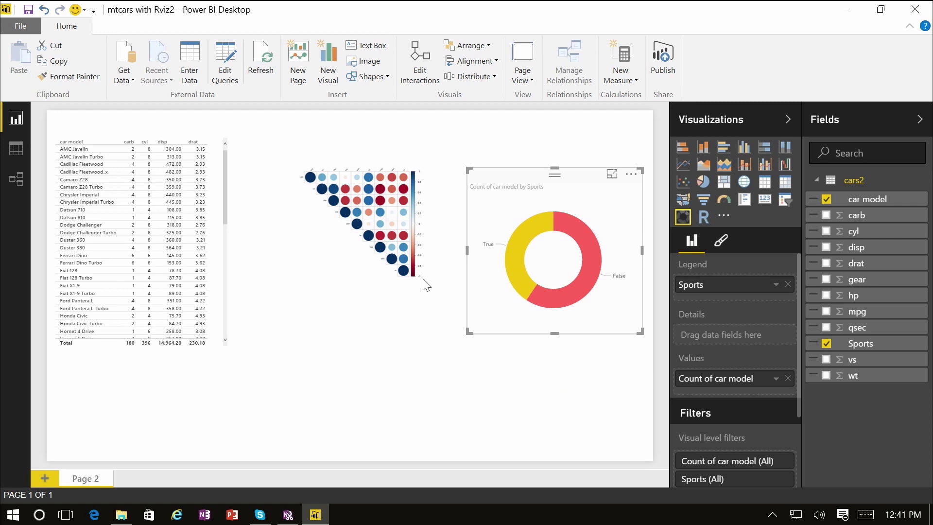
click(396, 242)
Move and enlarge the correlation plot beside the table, then cross-filter to False cars.
drag(358, 152, 312, 151)
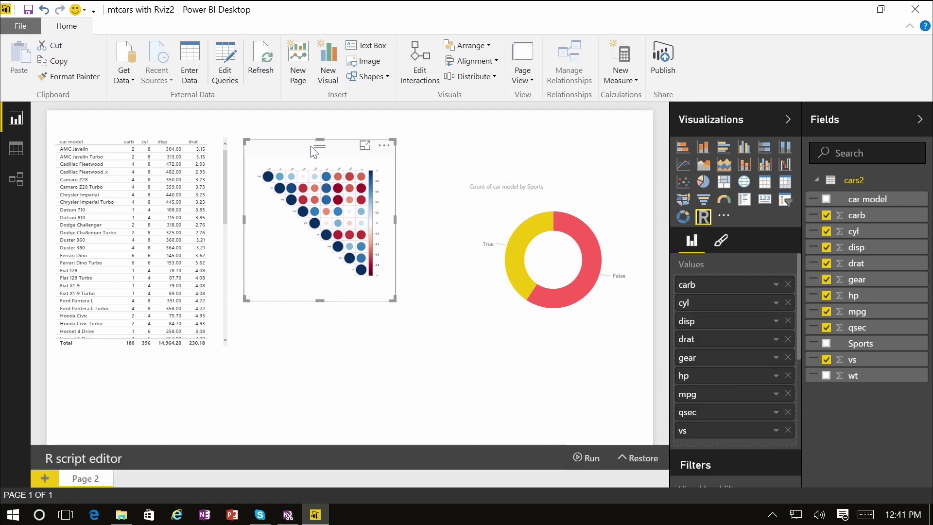
drag(392, 302, 448, 348)
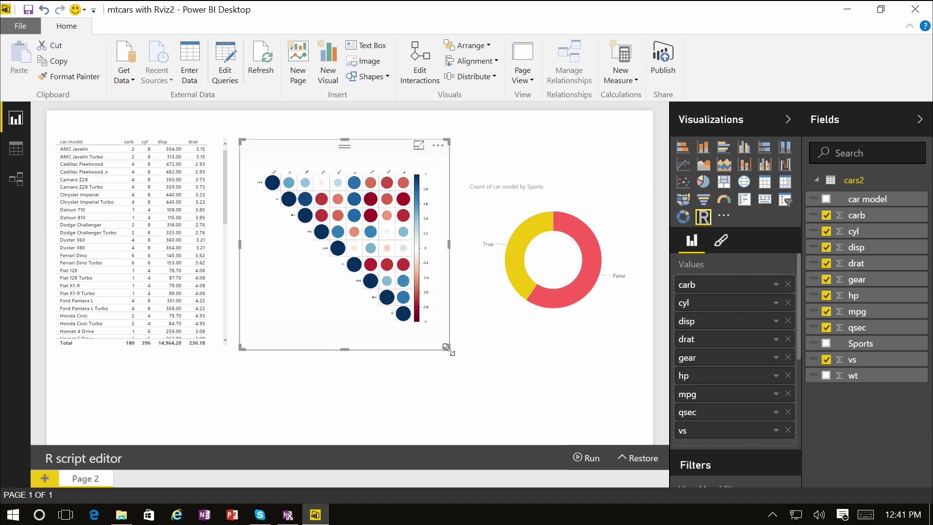
click(522, 244)
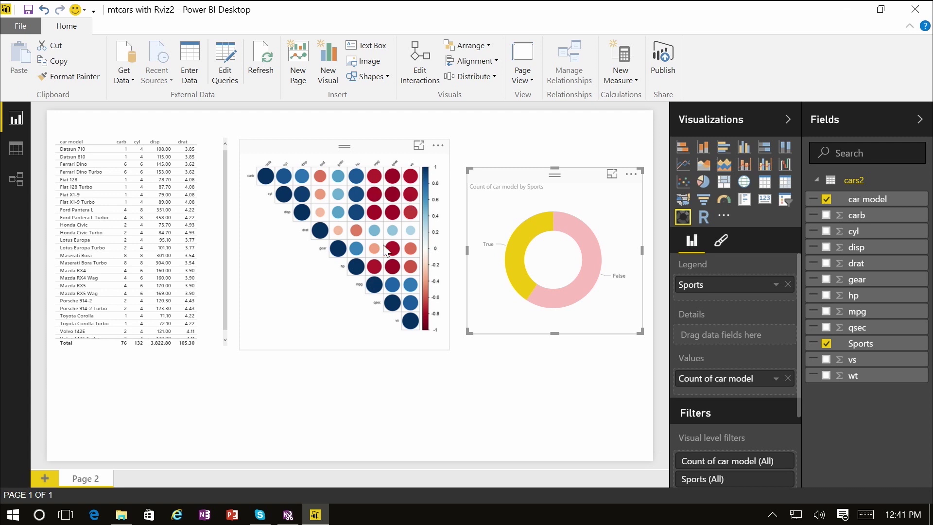
click(595, 277)
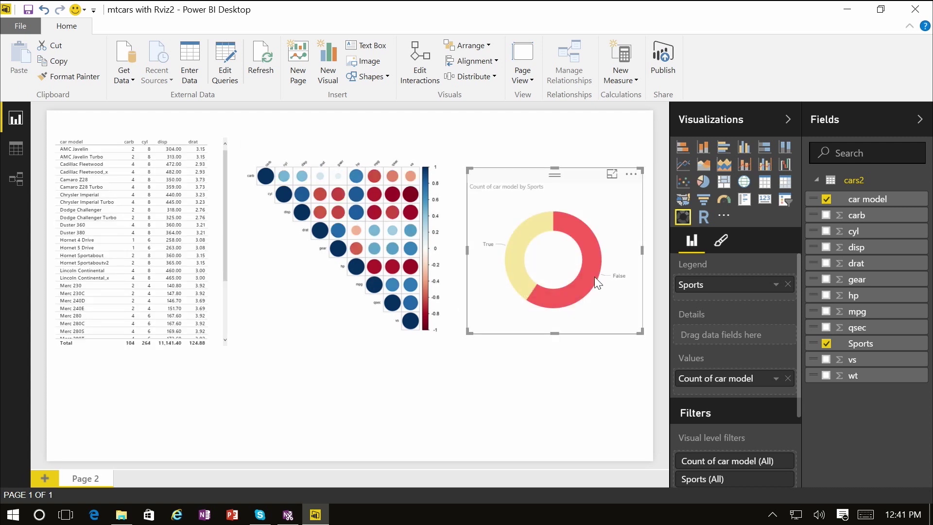
click(519, 258)
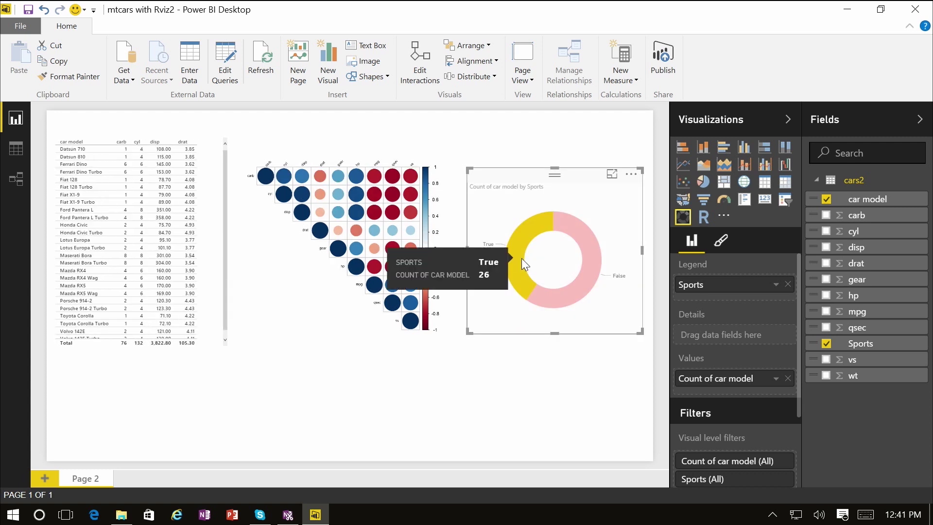
click(594, 262)
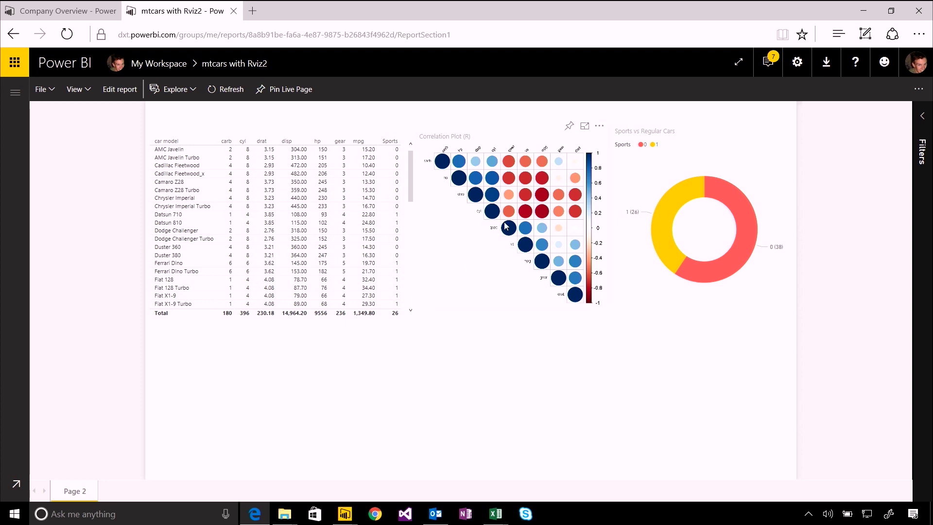
In the published report, click the donut's Sports 1 slice, then the Sports 0 slice.
click(670, 215)
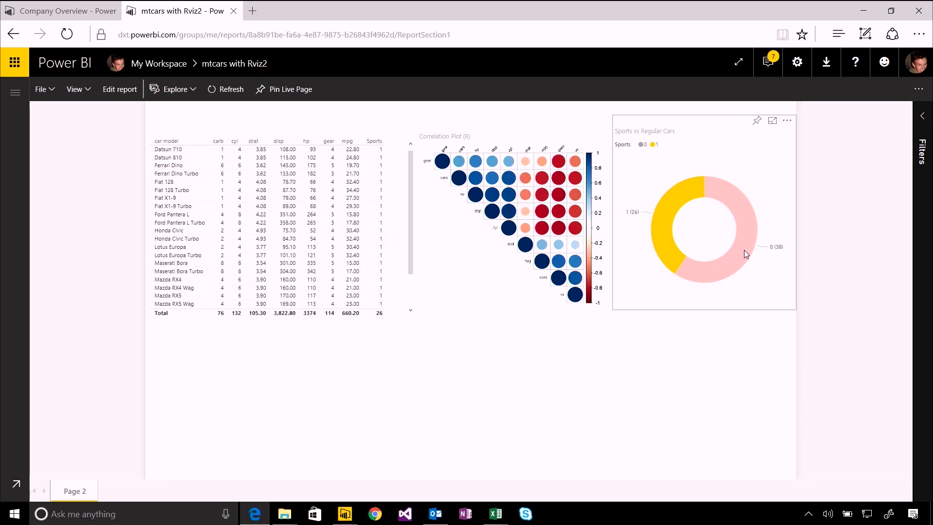
click(744, 250)
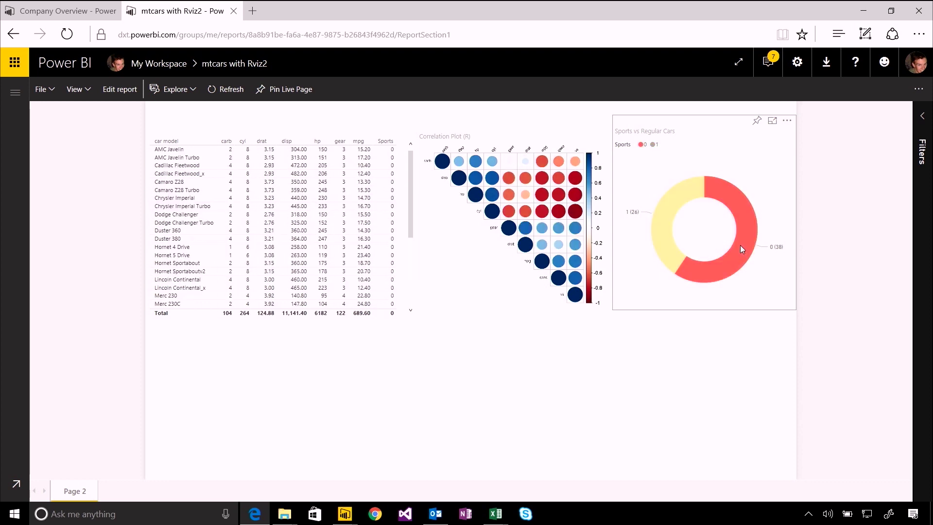